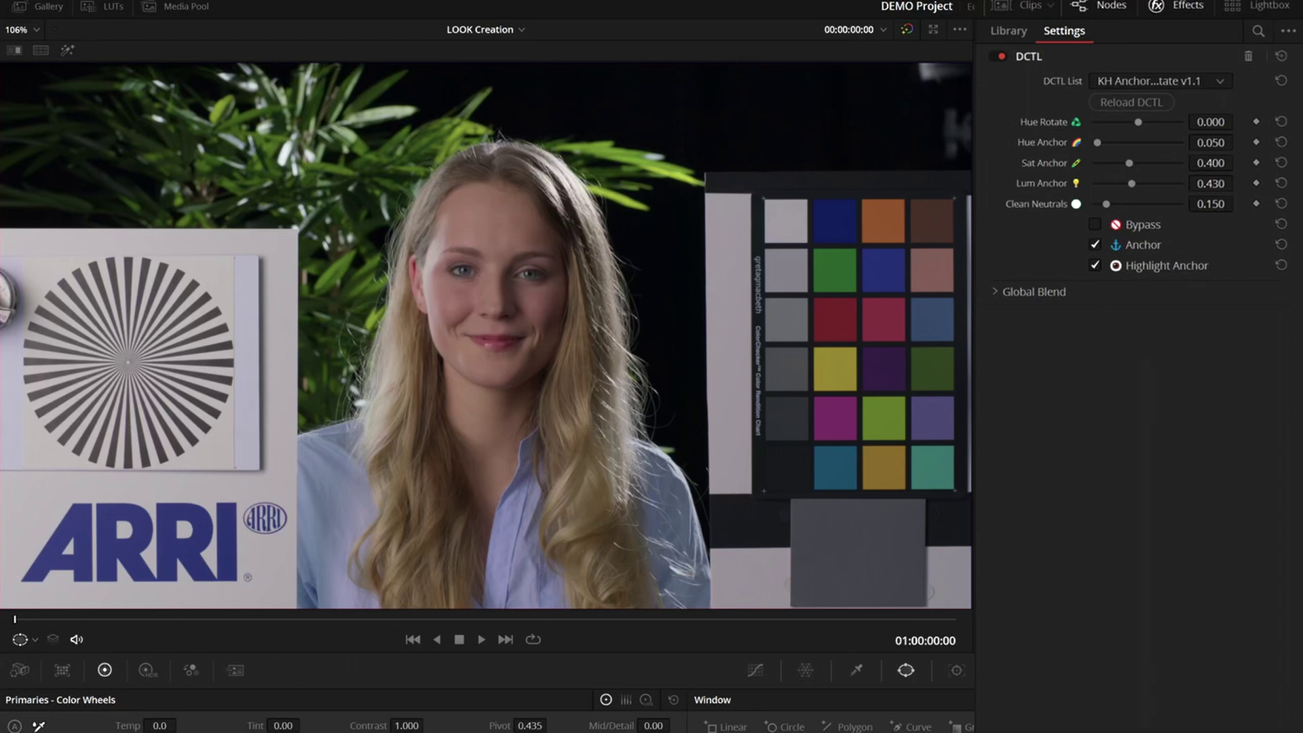
Step: Tune the anchor DCTL down to Hue Anchor 0.024 and Sat Anchor 0.384
click(1008, 31)
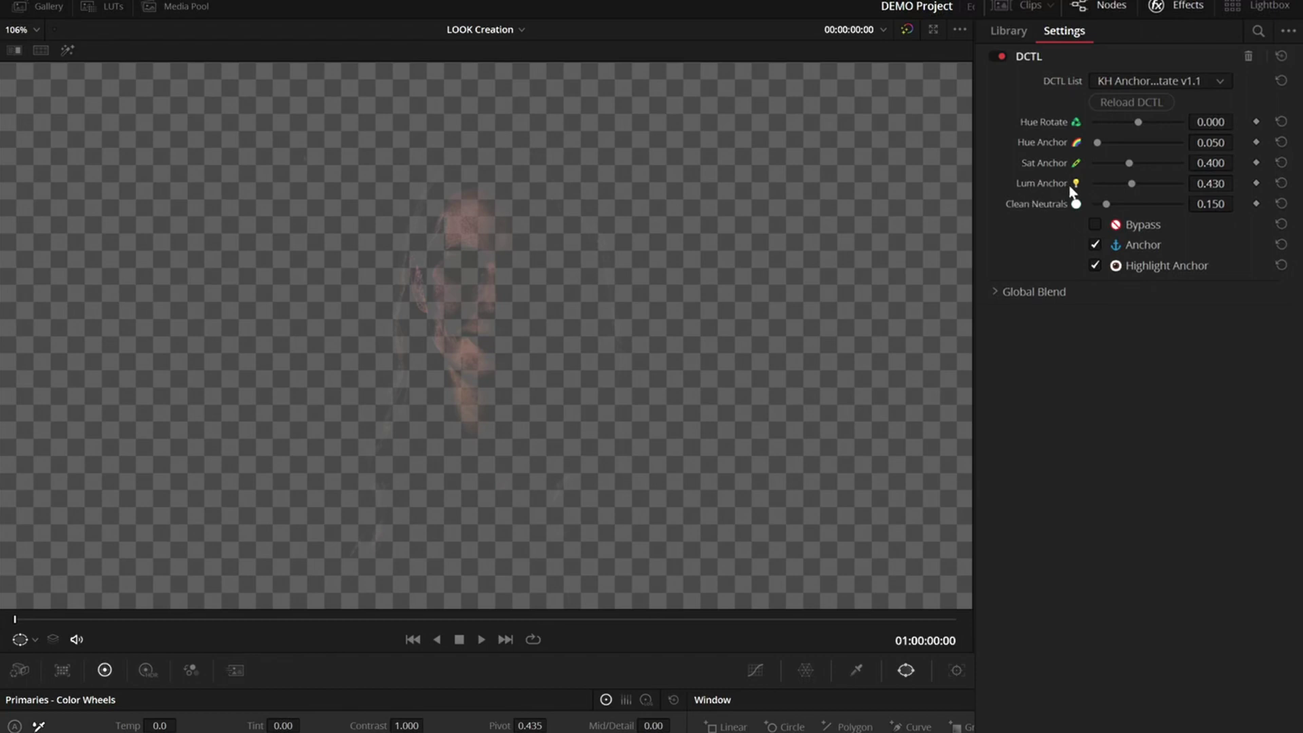
drag(1099, 140, 1094, 142)
drag(1238, 143, 1212, 186)
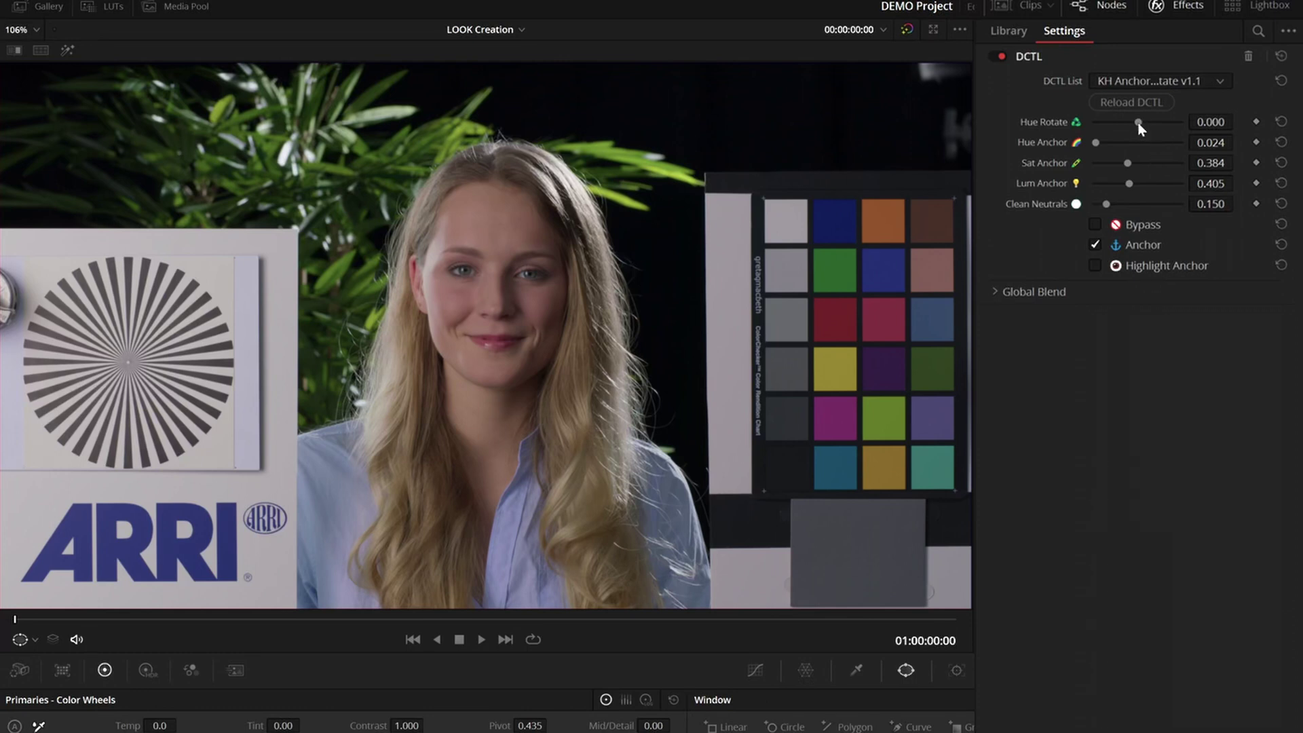
Step: Rotate hues to -1.000, then toggle the skin Anchor off and on to compare, leaving it on
drag(1139, 124, 1087, 126)
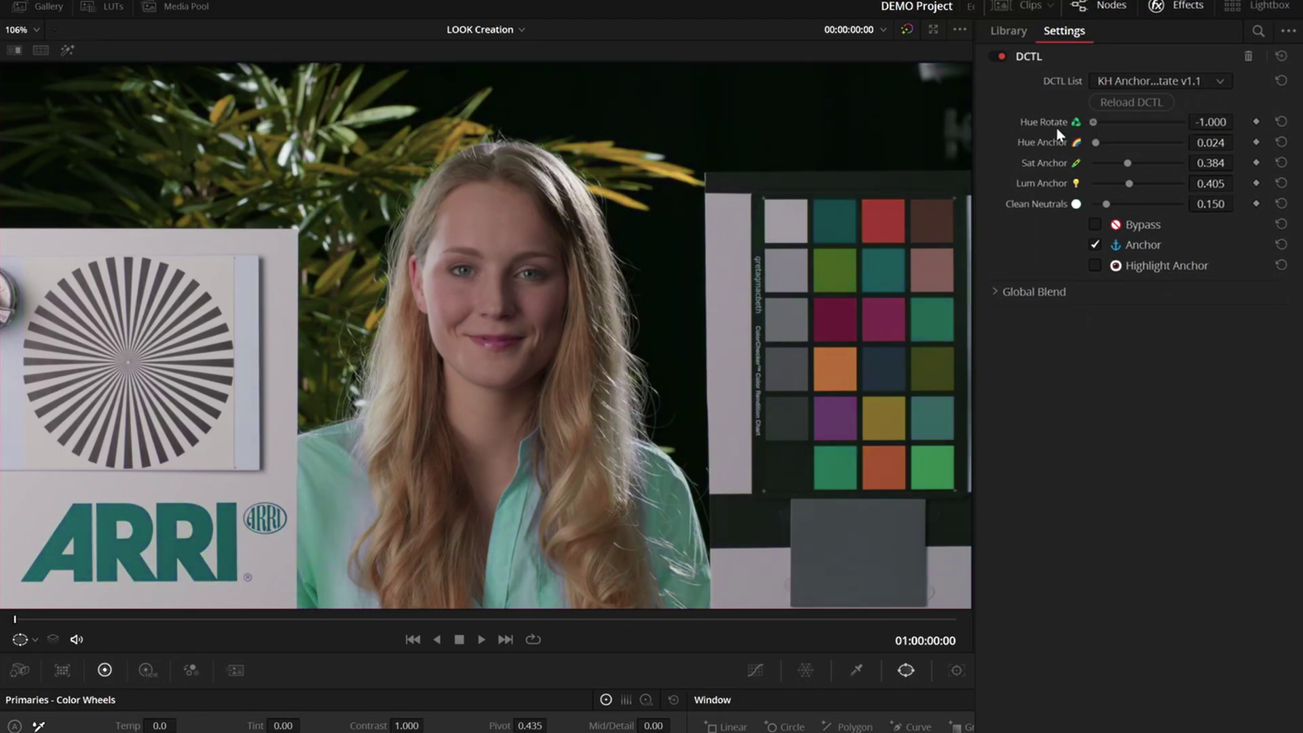
click(1096, 245)
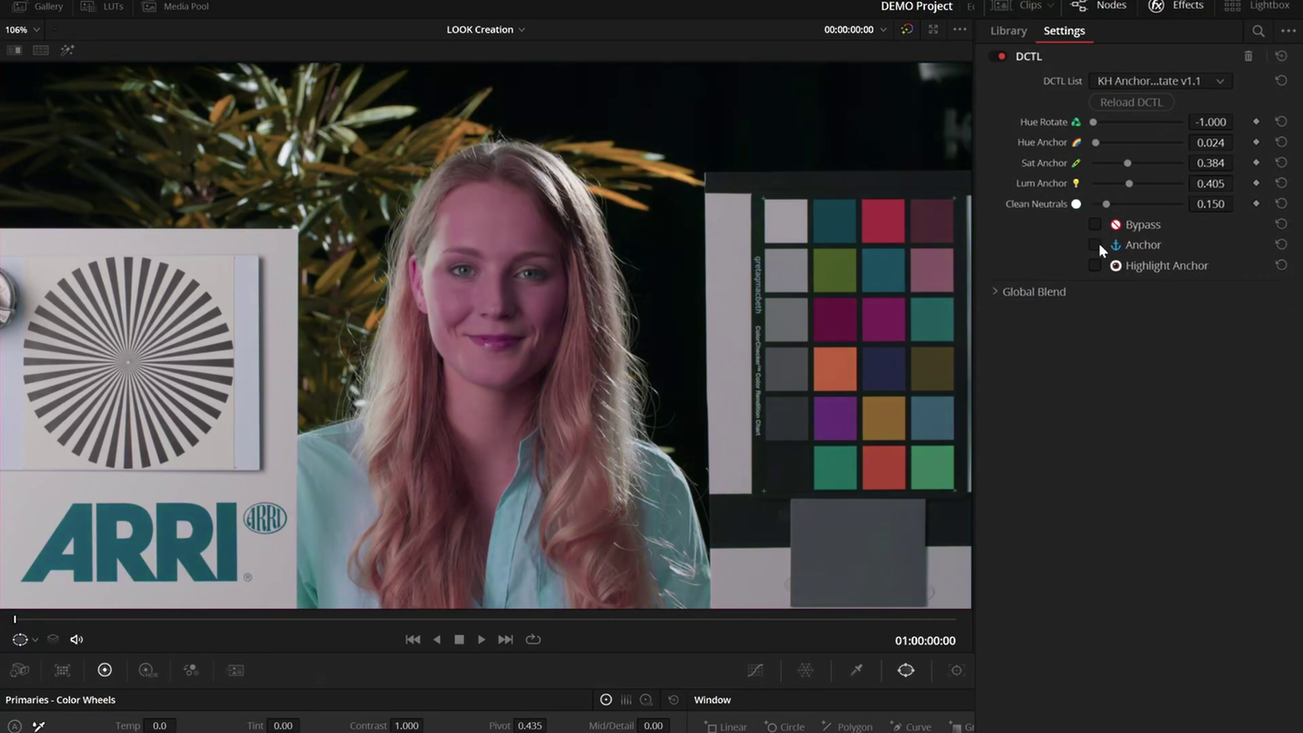
click(1095, 244)
click(1095, 245)
click(1095, 245)
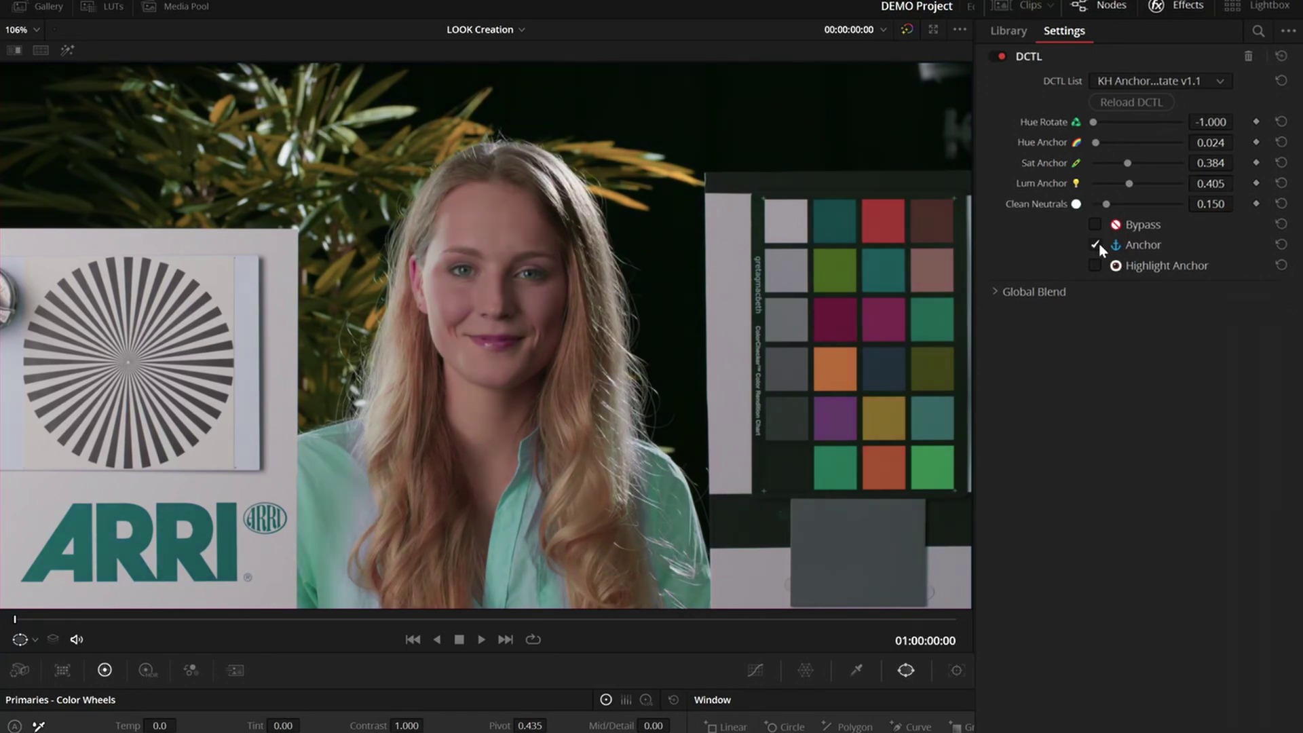
click(1095, 244)
click(1095, 244)
click(1096, 244)
click(1096, 244)
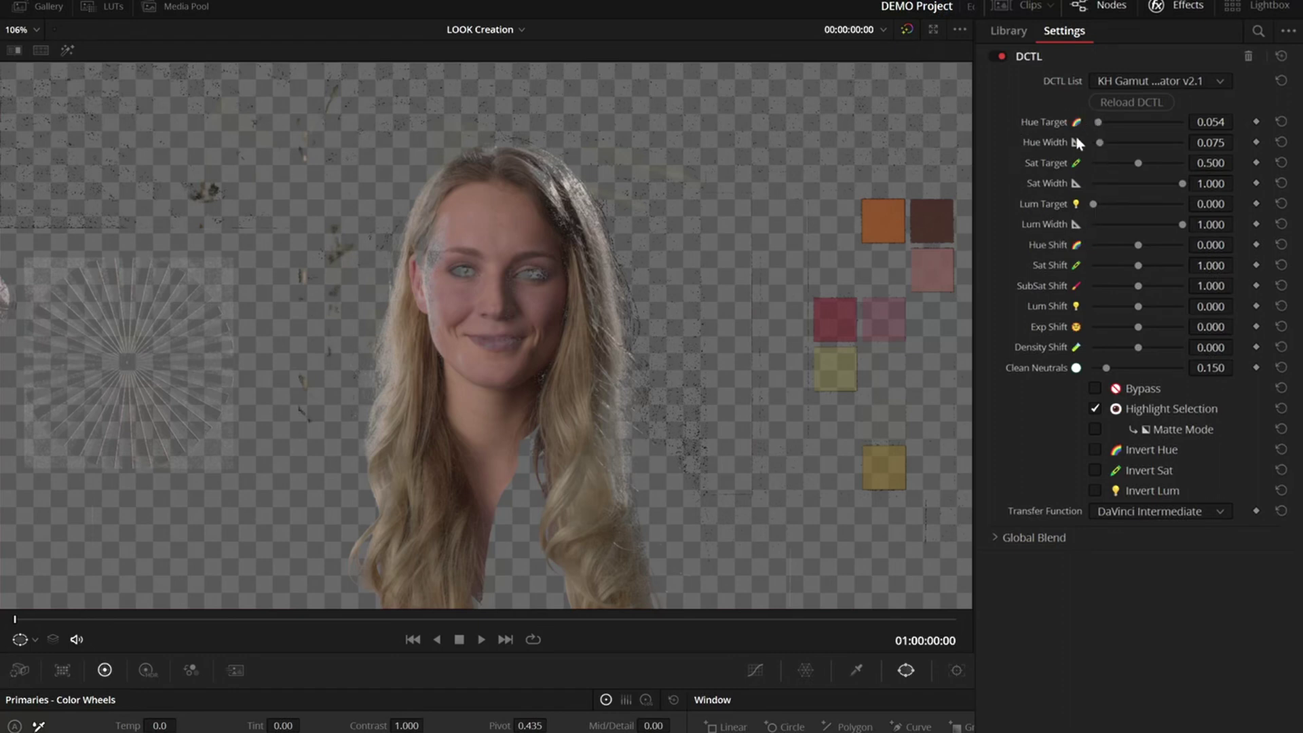
Step: Retarget the selection to foliage: Hue Target 0.227, Sat Width 0.248, Lum Width 0.440, Clean Neutrals 0.257
mouse_move(1099, 122)
mouse_down()
mouse_move(1117, 122)
mouse_move(1100, 141)
mouse_up()
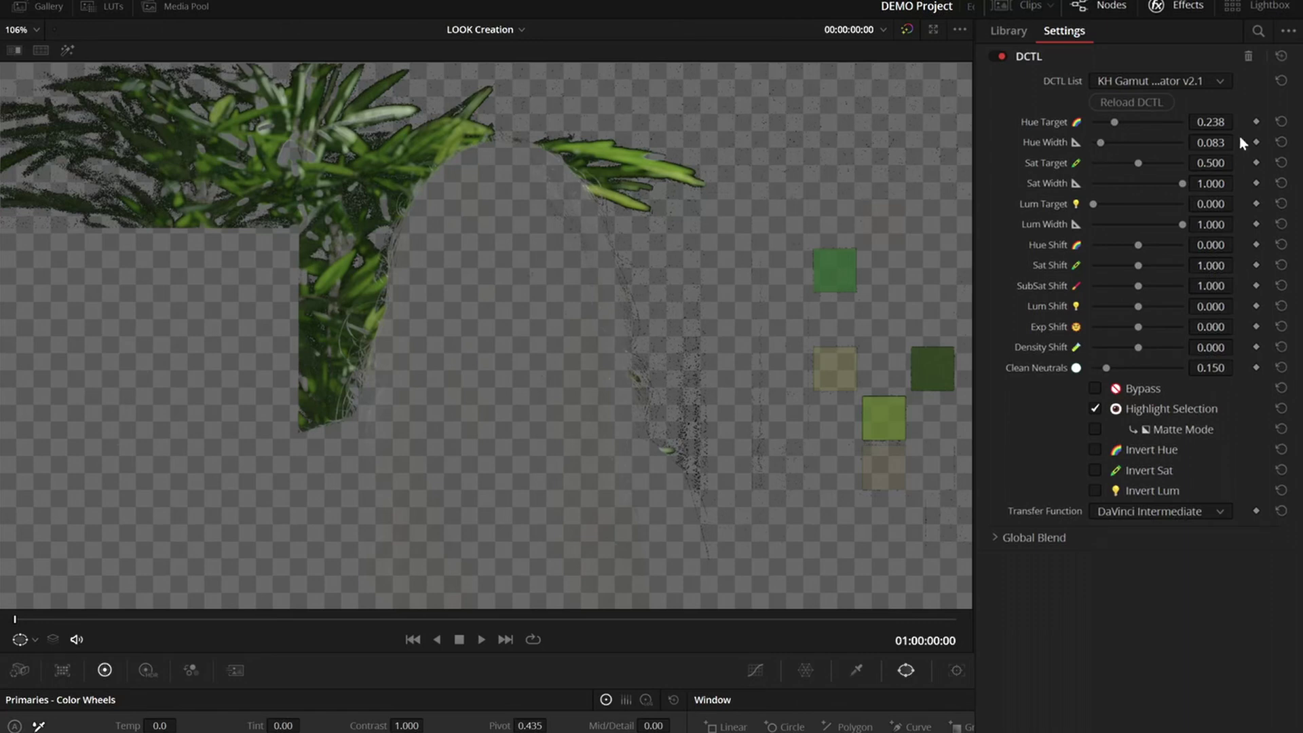
drag(1215, 122, 1211, 122)
drag(1180, 185, 1115, 183)
drag(1183, 225, 1132, 225)
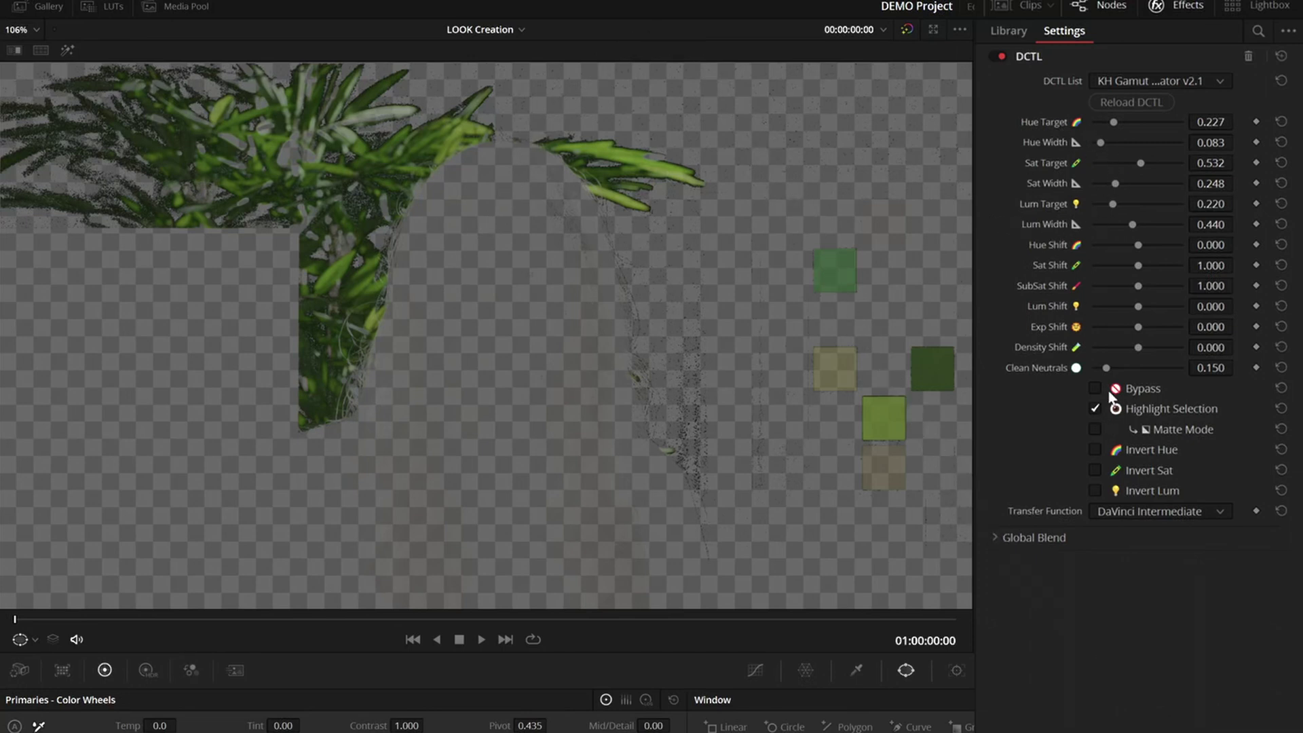
mouse_move(1104, 368)
mouse_down()
mouse_move(1087, 370)
mouse_move(1167, 366)
mouse_move(1089, 368)
mouse_move(1116, 367)
mouse_up()
Step: Turn off the highlight and recolour foliage red: Hue Shift -0.761, SubSat 1.211, Exp 0.687, Density 0.266
click(1126, 407)
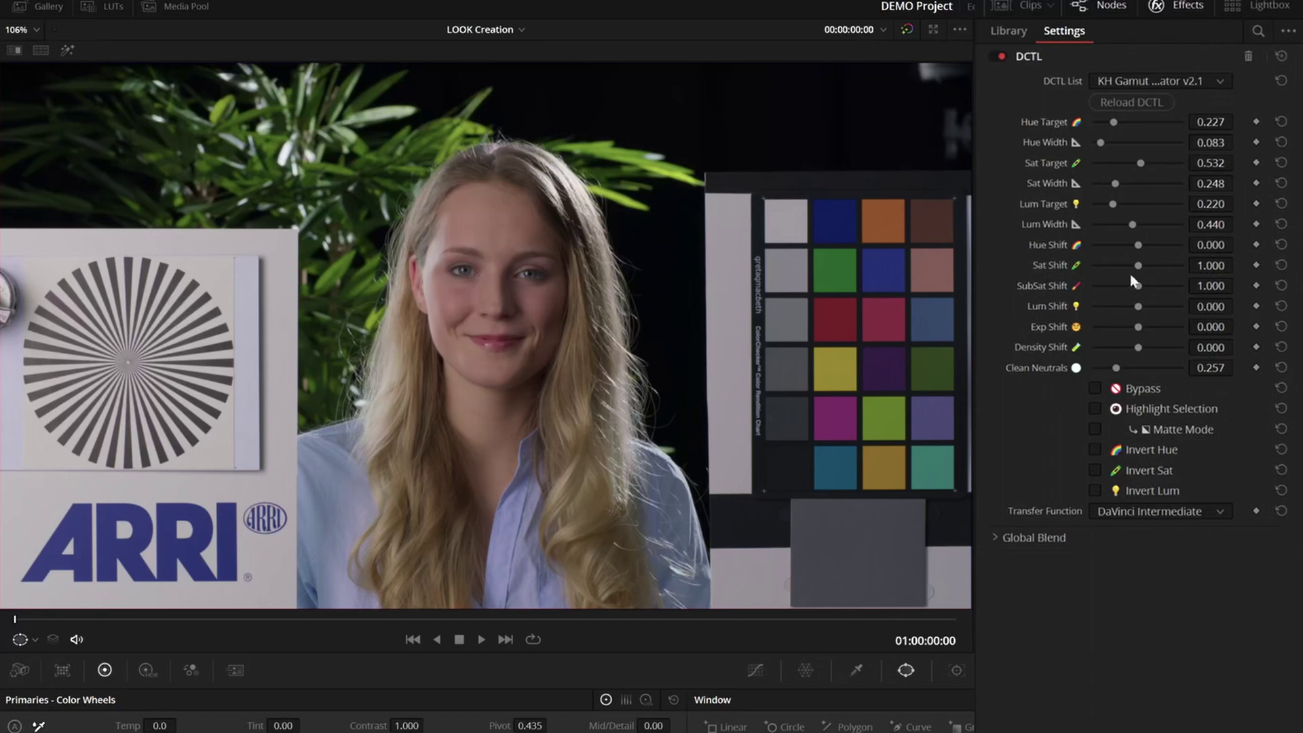
mouse_move(1139, 243)
mouse_down()
mouse_move(1172, 243)
mouse_move(1096, 243)
mouse_move(1184, 263)
mouse_move(1119, 266)
mouse_move(1178, 265)
mouse_move(1147, 265)
mouse_up()
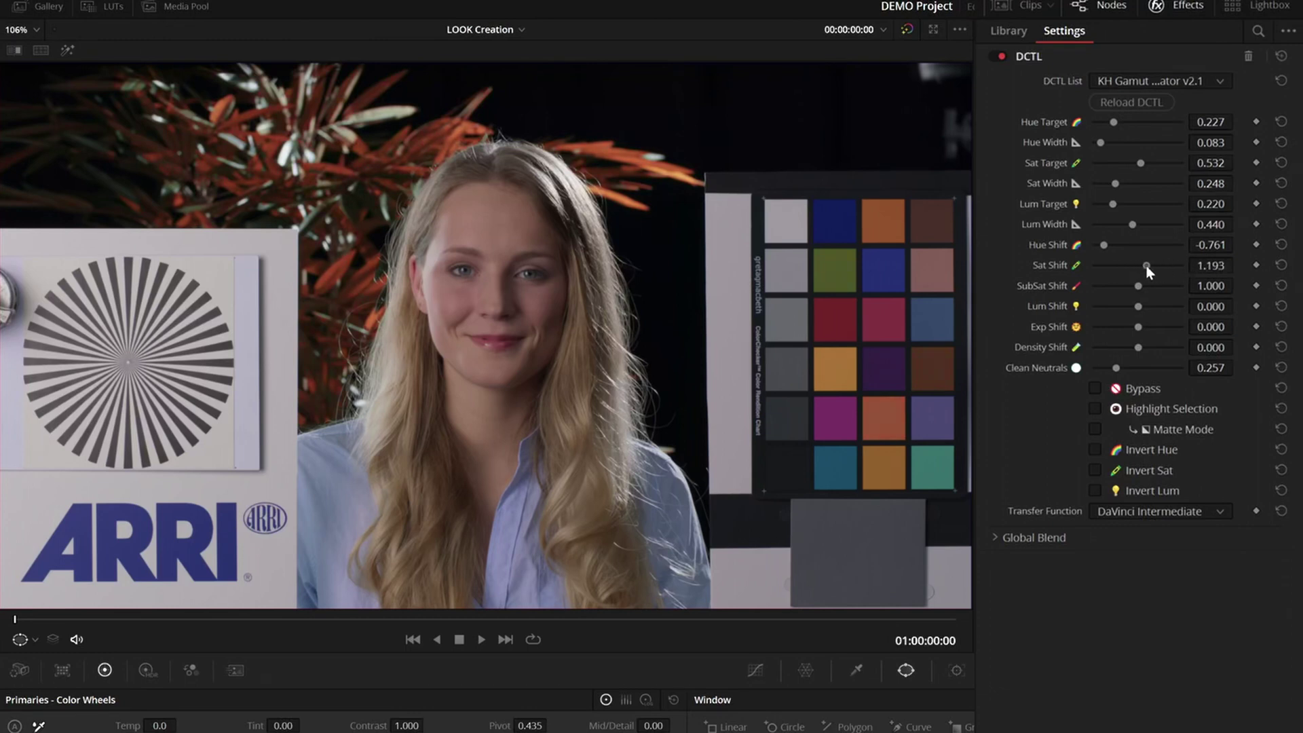
double_click(1068, 263)
drag(1140, 286, 1163, 307)
double_click(1164, 307)
drag(1138, 329, 1150, 345)
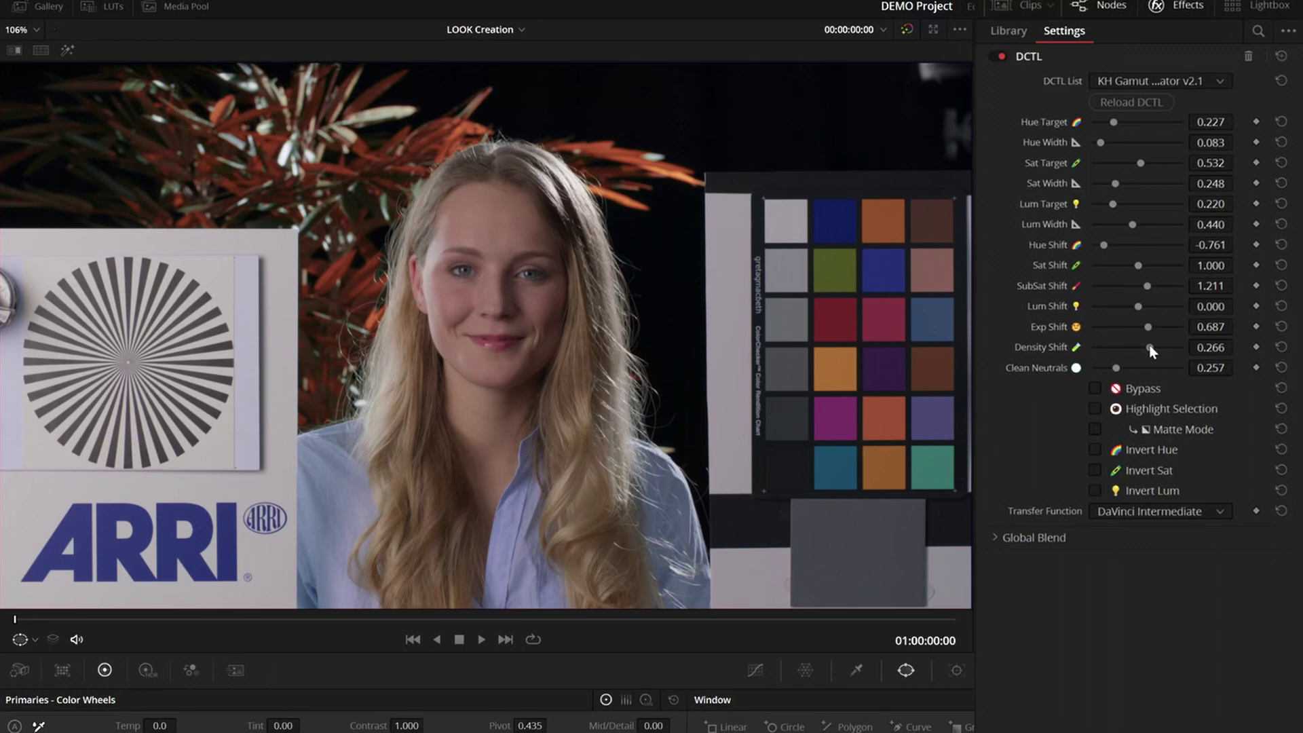
Step: Toggle Bypass repeatedly to compare the red foliage look with the original greens, ending with the look on
click(1131, 391)
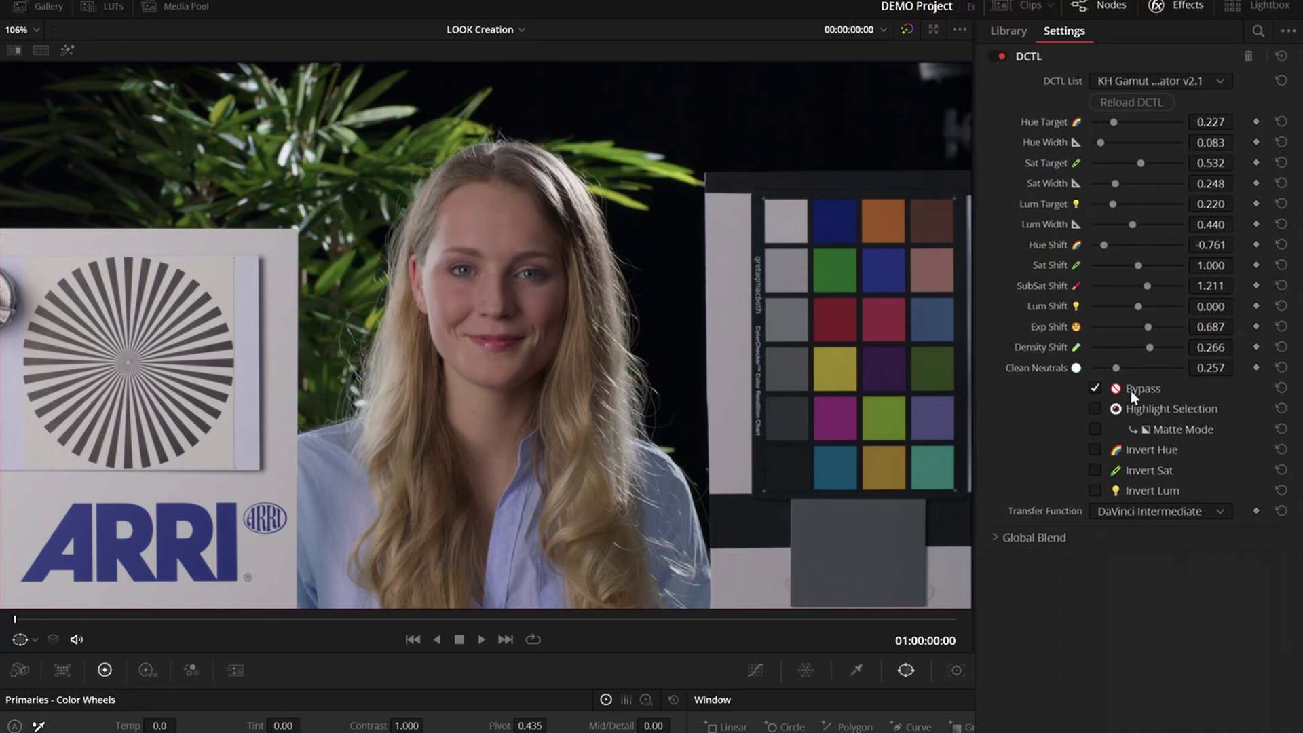
click(1131, 391)
click(1131, 391)
click(1131, 390)
click(1130, 391)
click(1131, 391)
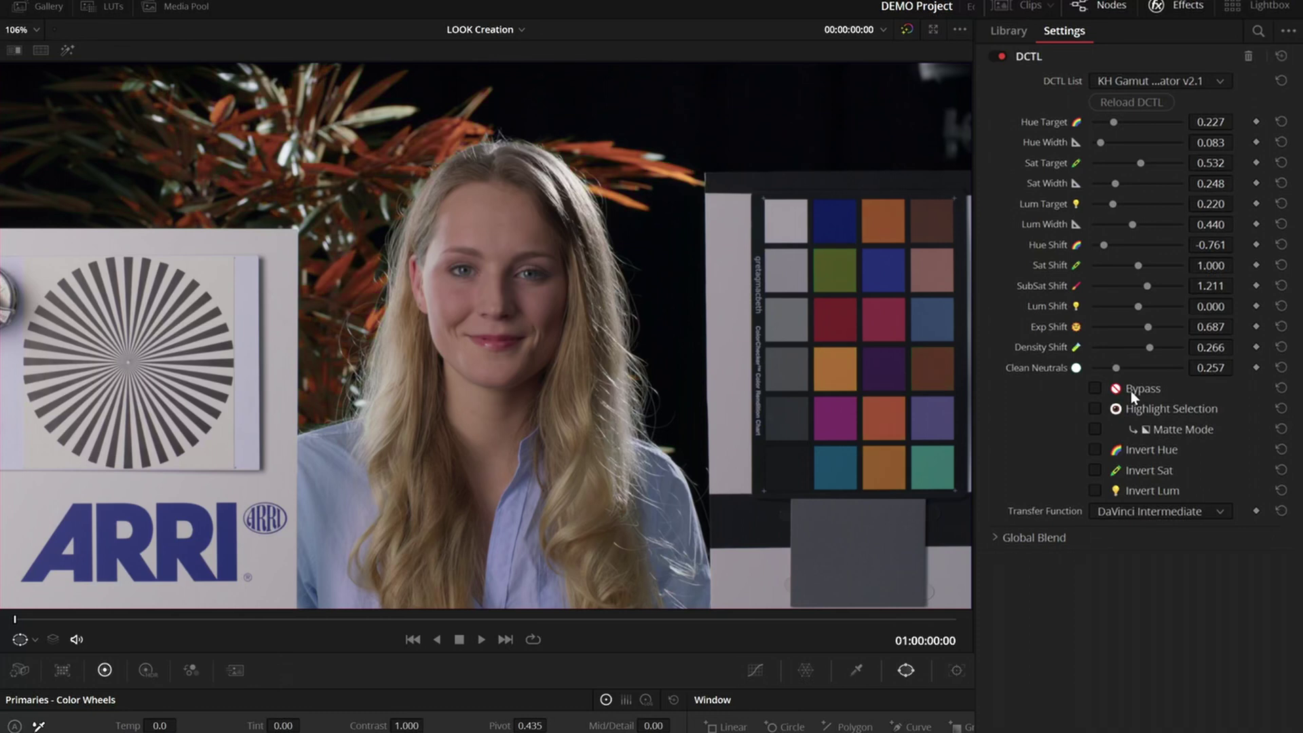
click(1131, 391)
click(1131, 391)
click(1130, 391)
click(1131, 391)
click(1130, 390)
click(1131, 391)
Step: Enable Highlight Selection and preview Invert Hue, Invert Sat and Invert Lum, leaving all inversions off
click(1141, 407)
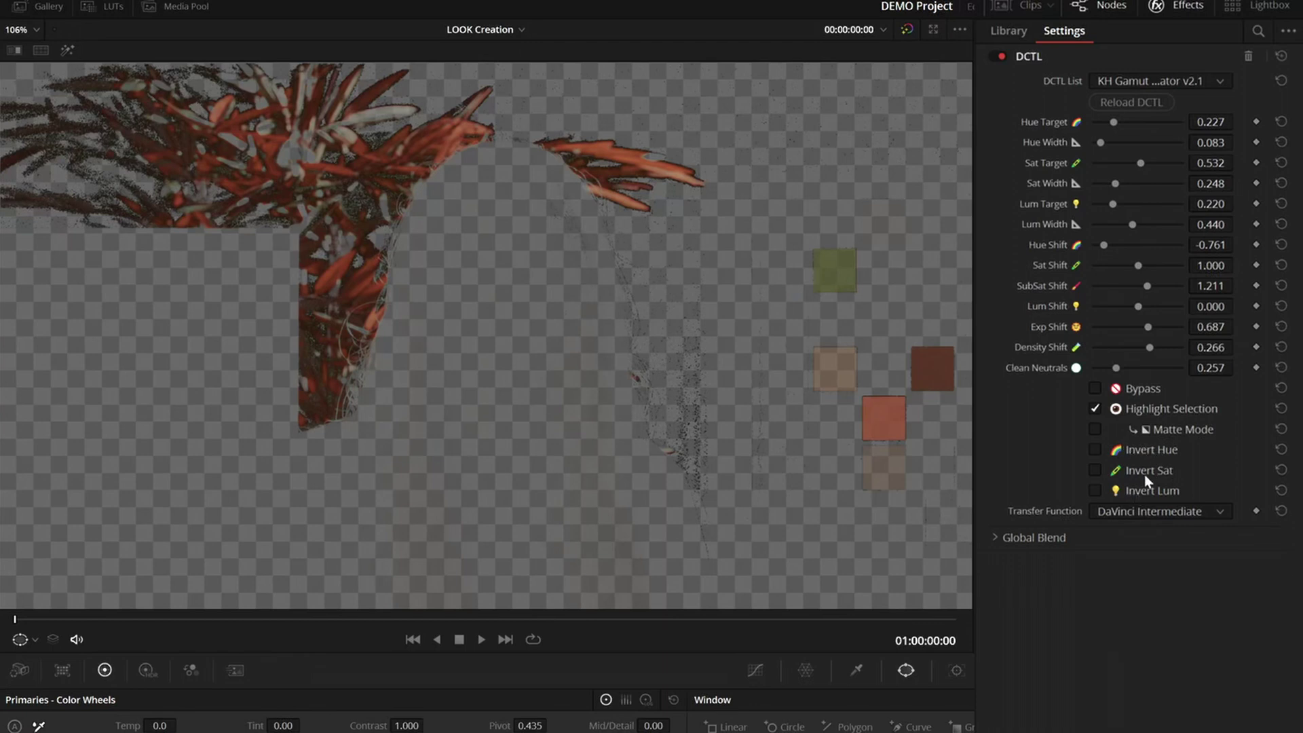
click(1146, 452)
click(1146, 452)
click(1148, 472)
click(1145, 494)
click(1143, 492)
Step: Switch the node to KH Gamut Shaper v1.6.1 and view its selection in Matte Mode
click(1167, 82)
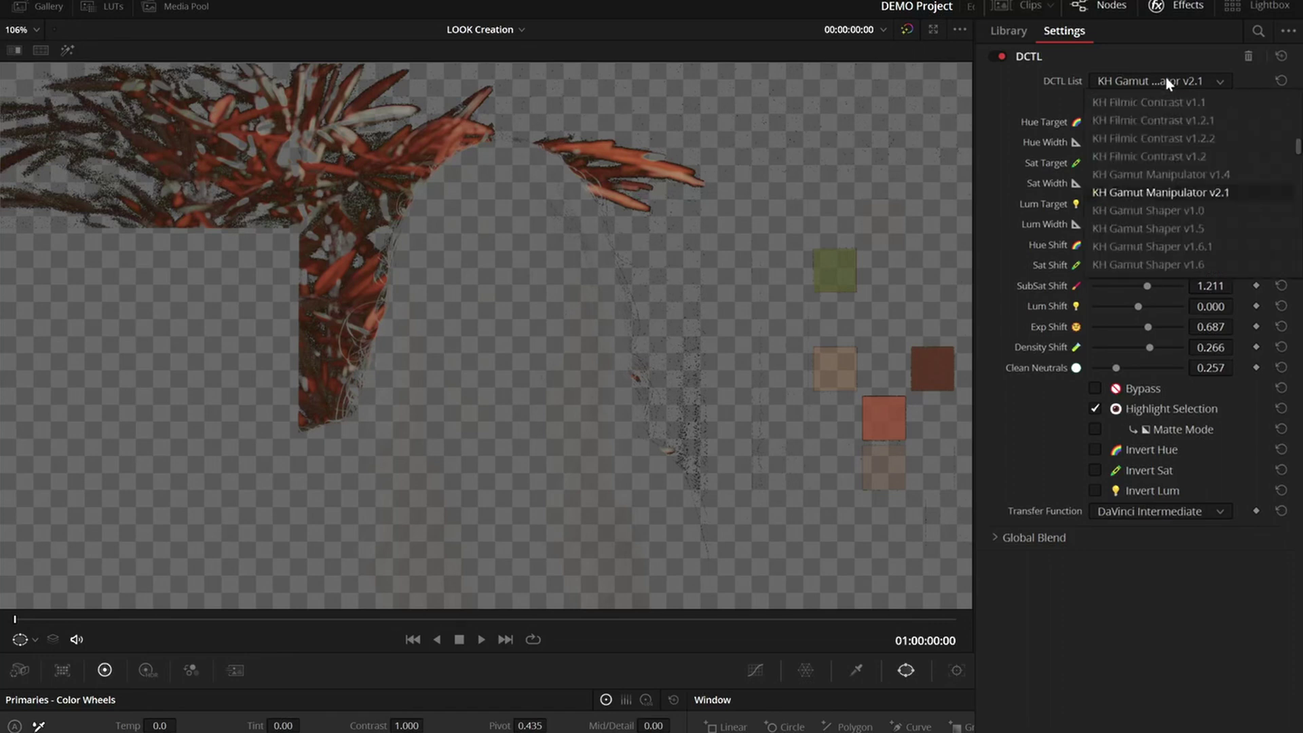
click(1216, 263)
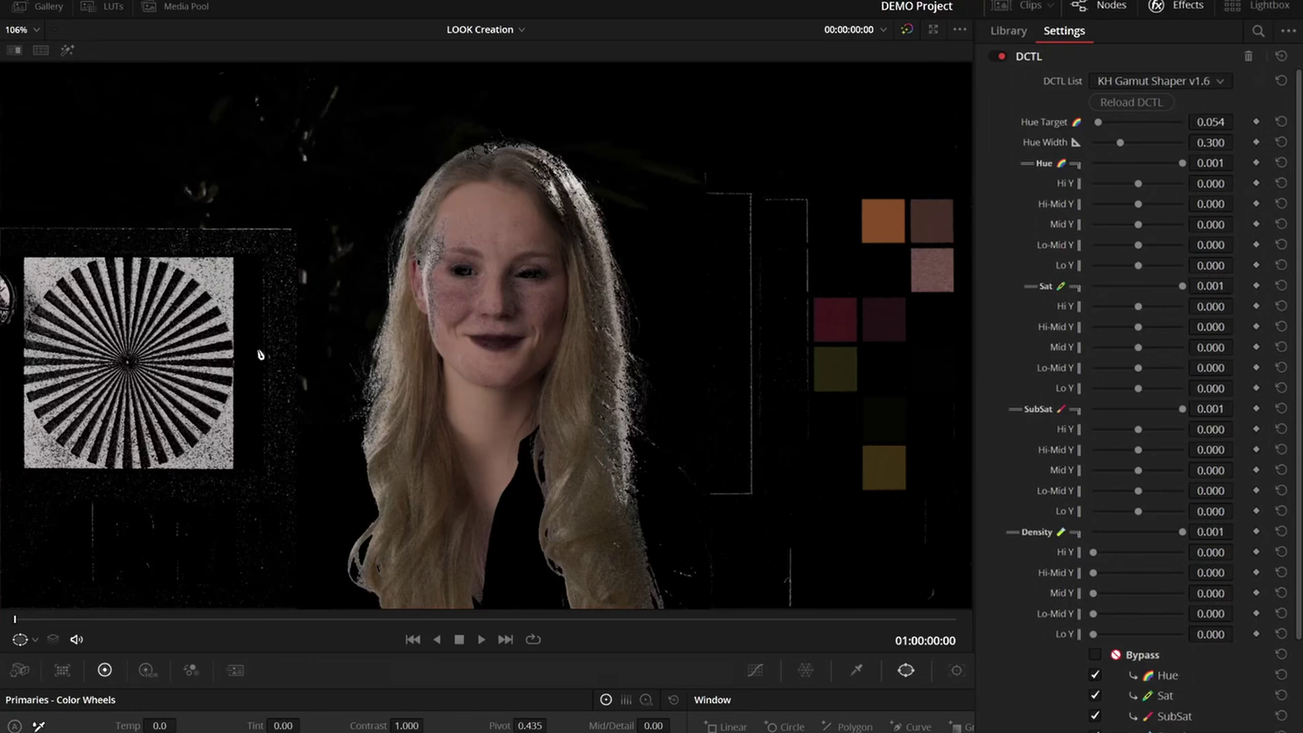
click(1109, 87)
click(1162, 214)
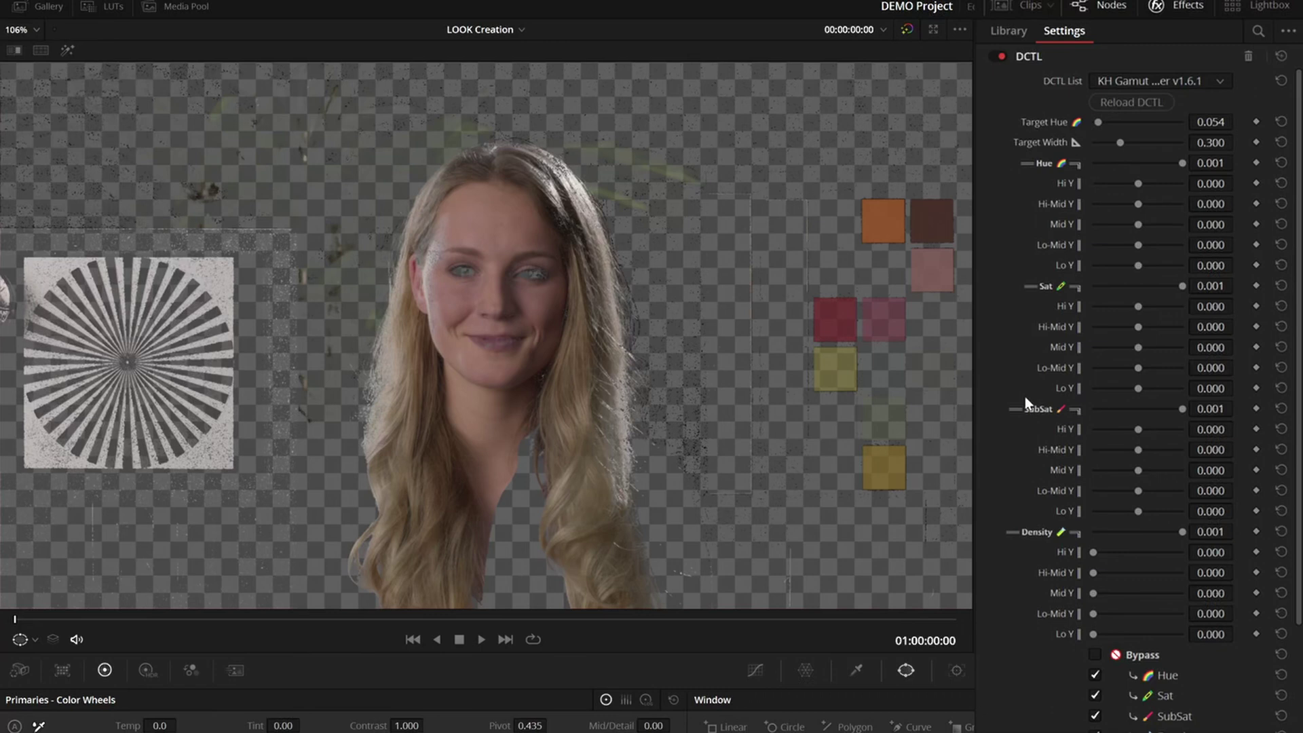
scroll(1025, 396, down, 3)
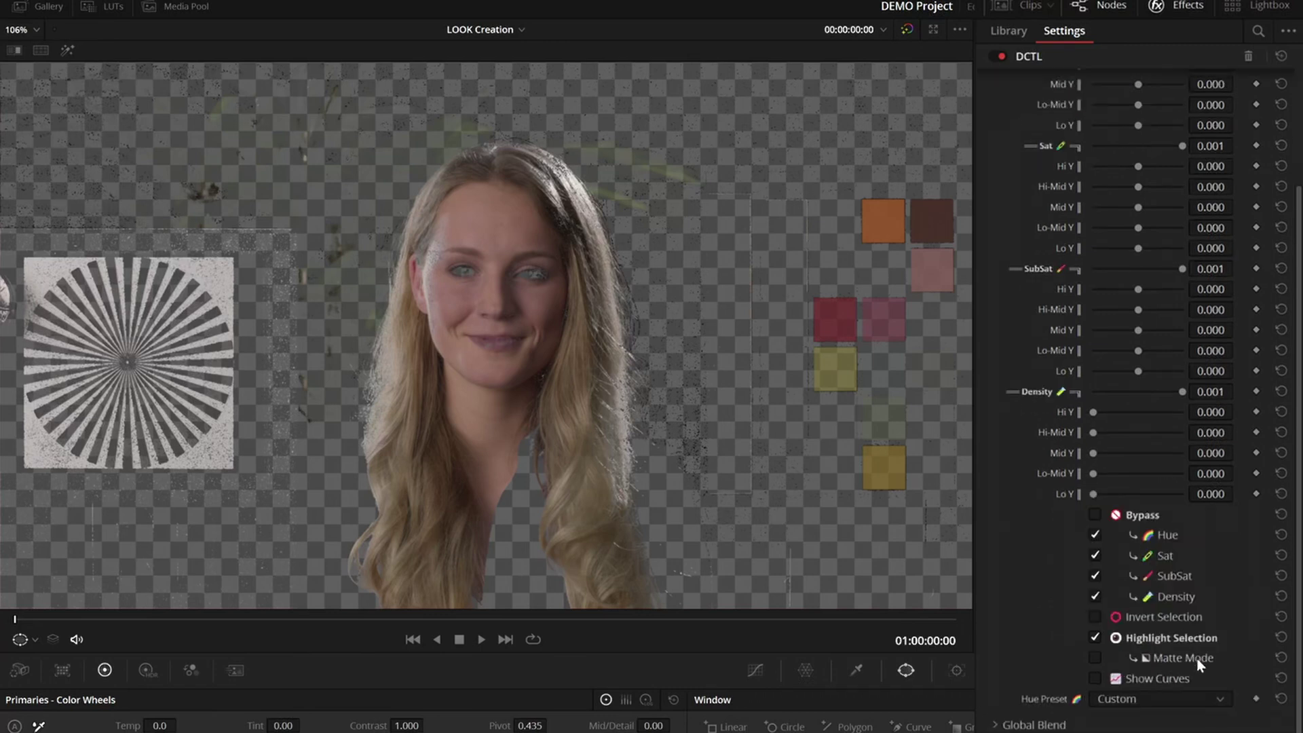
click(1096, 658)
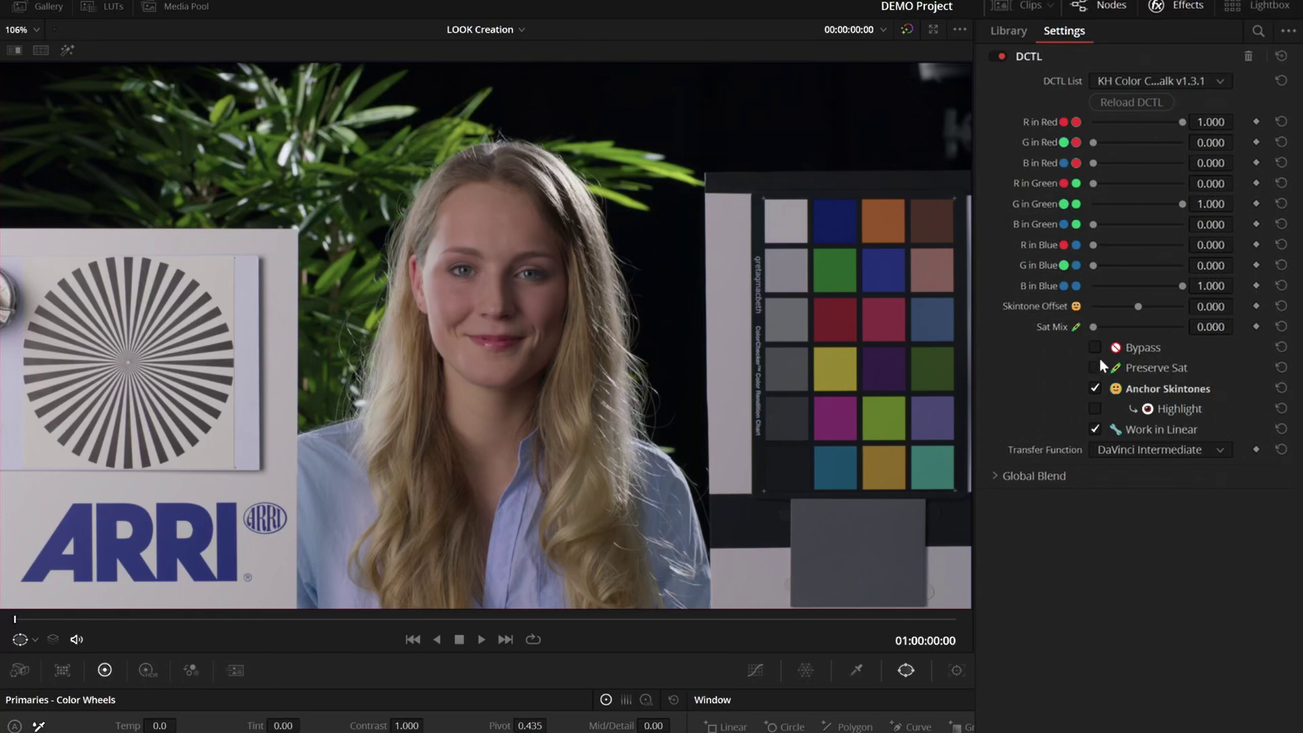
Step: Set G in Blue to 1.0, compare Preserve Sat on and off leaving it off, and raise Sat Mix to 1.000
drag(1092, 265, 1195, 227)
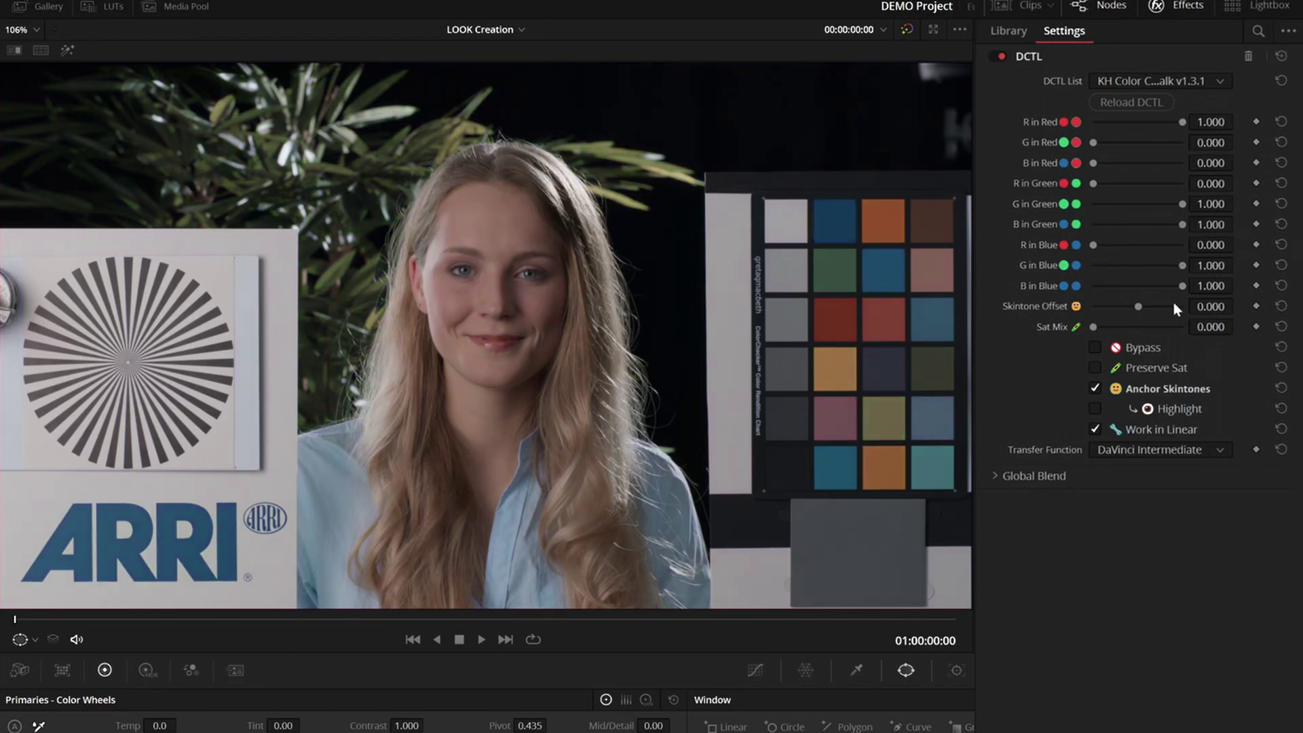
click(1126, 368)
click(1126, 368)
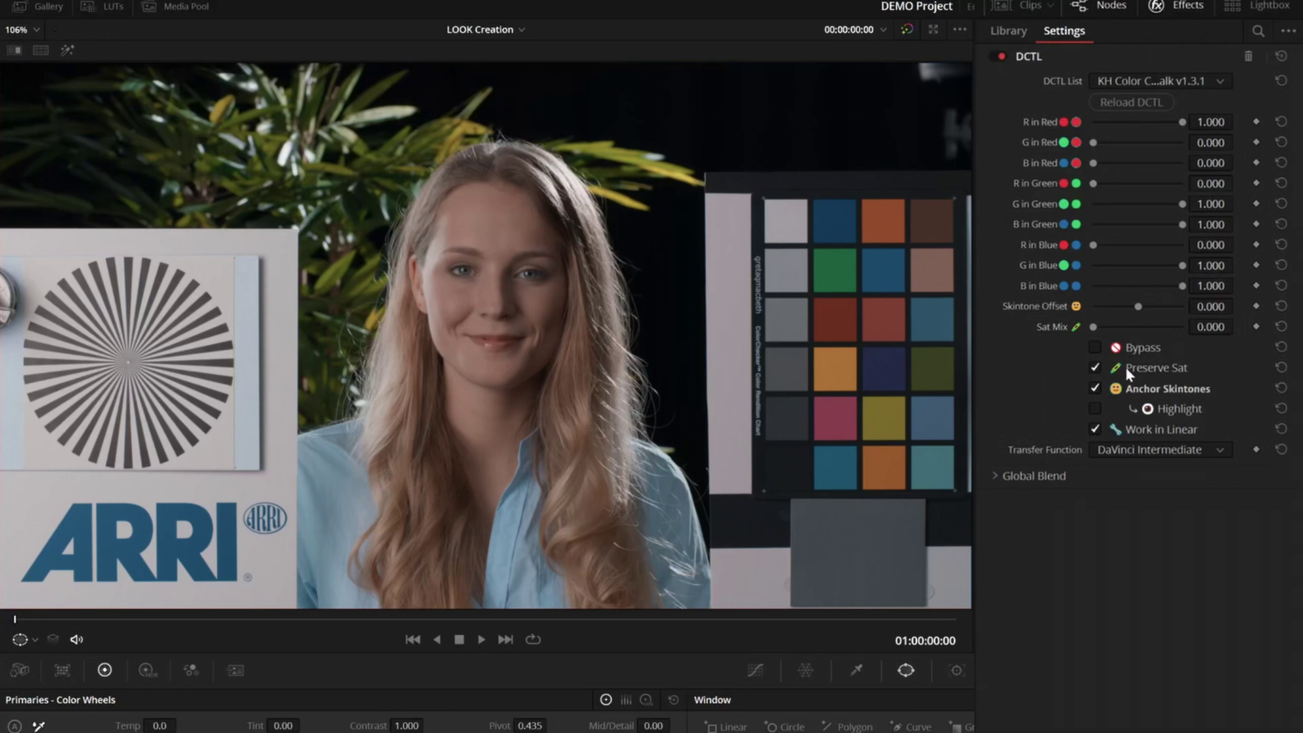
click(1126, 367)
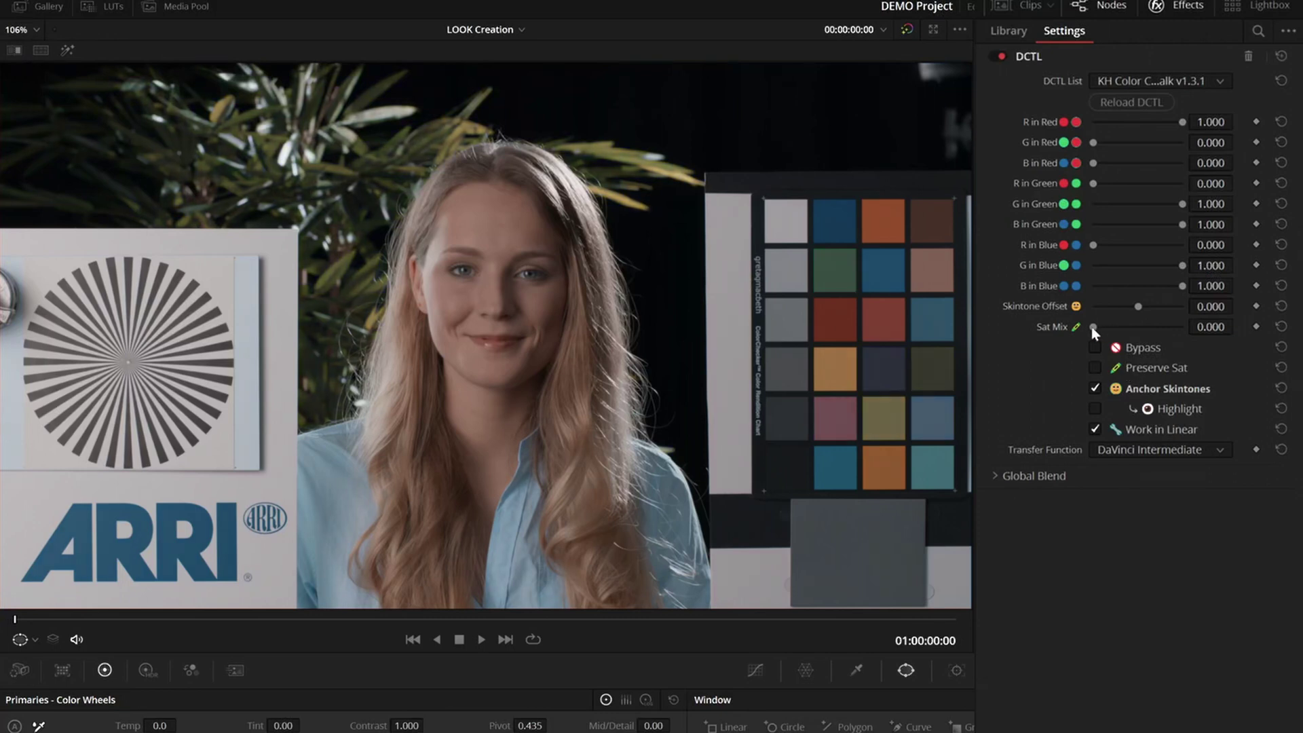
drag(1093, 327, 1063, 363)
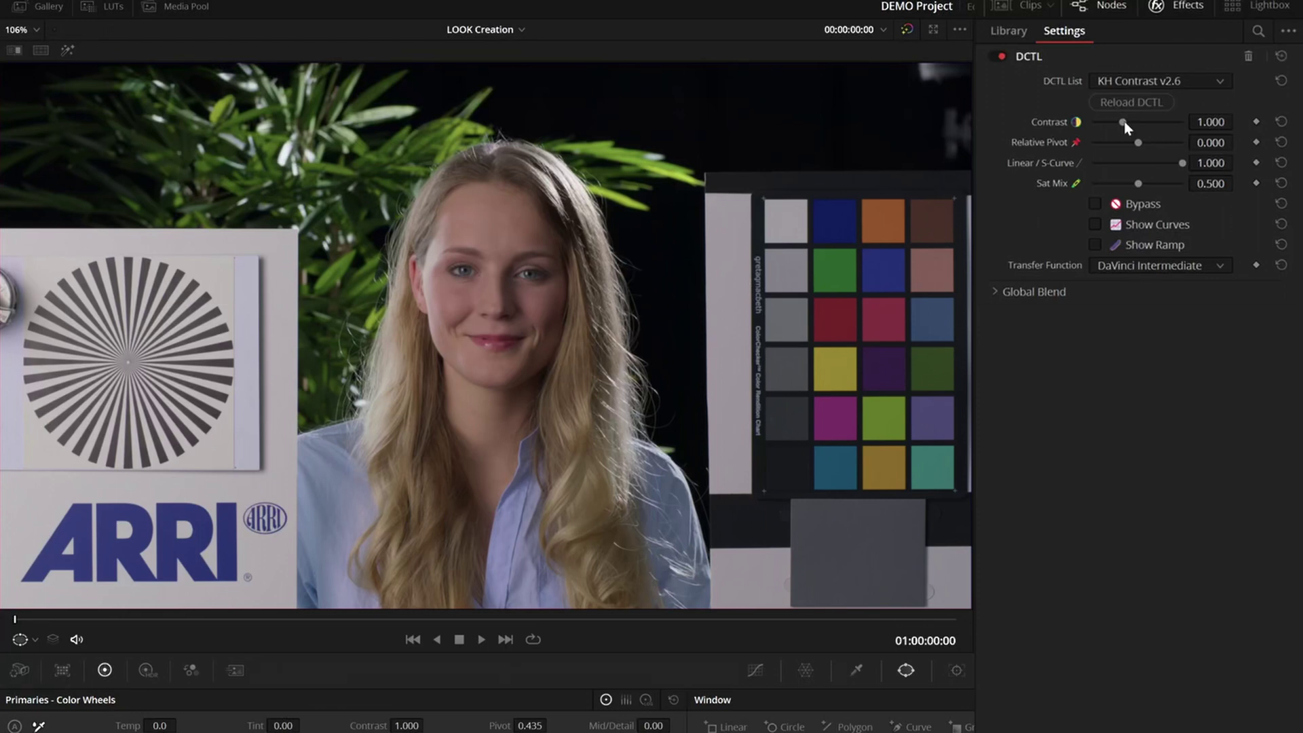
Step: Push KH Contrast to 3.000, switch to KH Filmic Contrast at 4.000, then load KH Saturation Shaper
drag(1123, 126, 1191, 128)
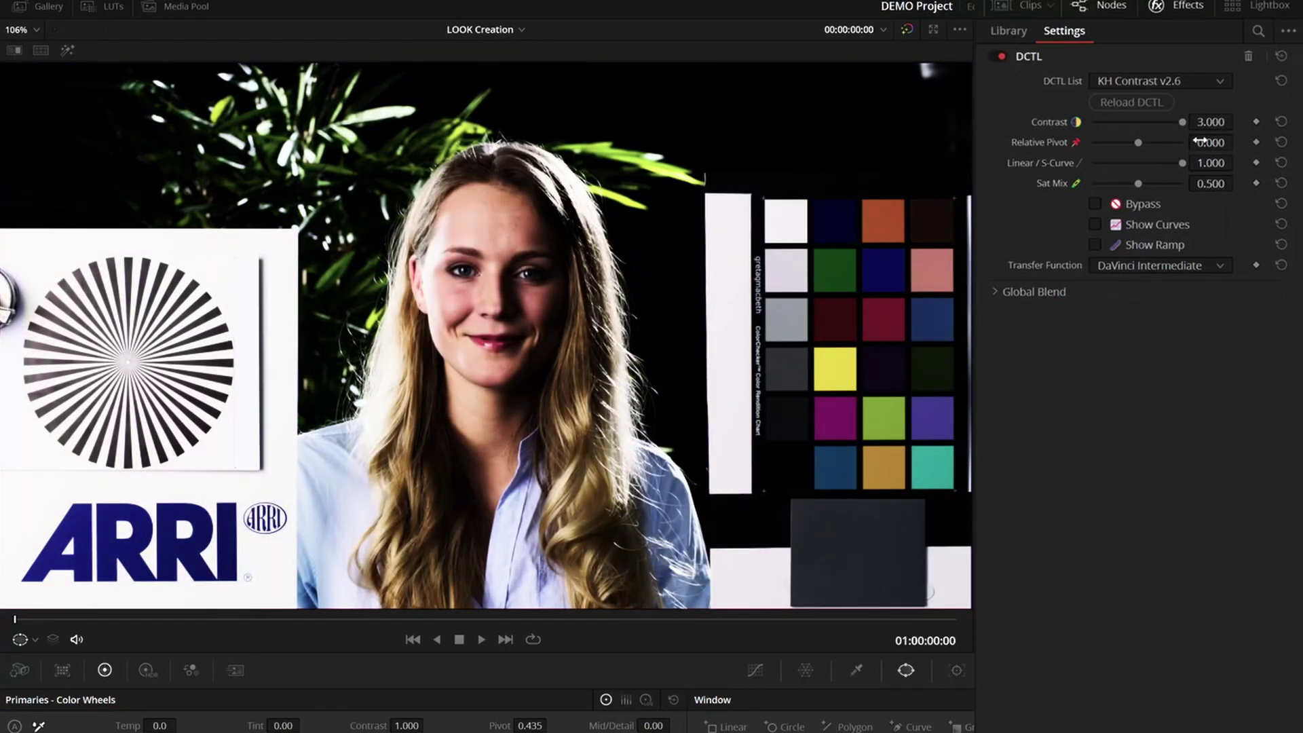
click(1160, 80)
click(1147, 425)
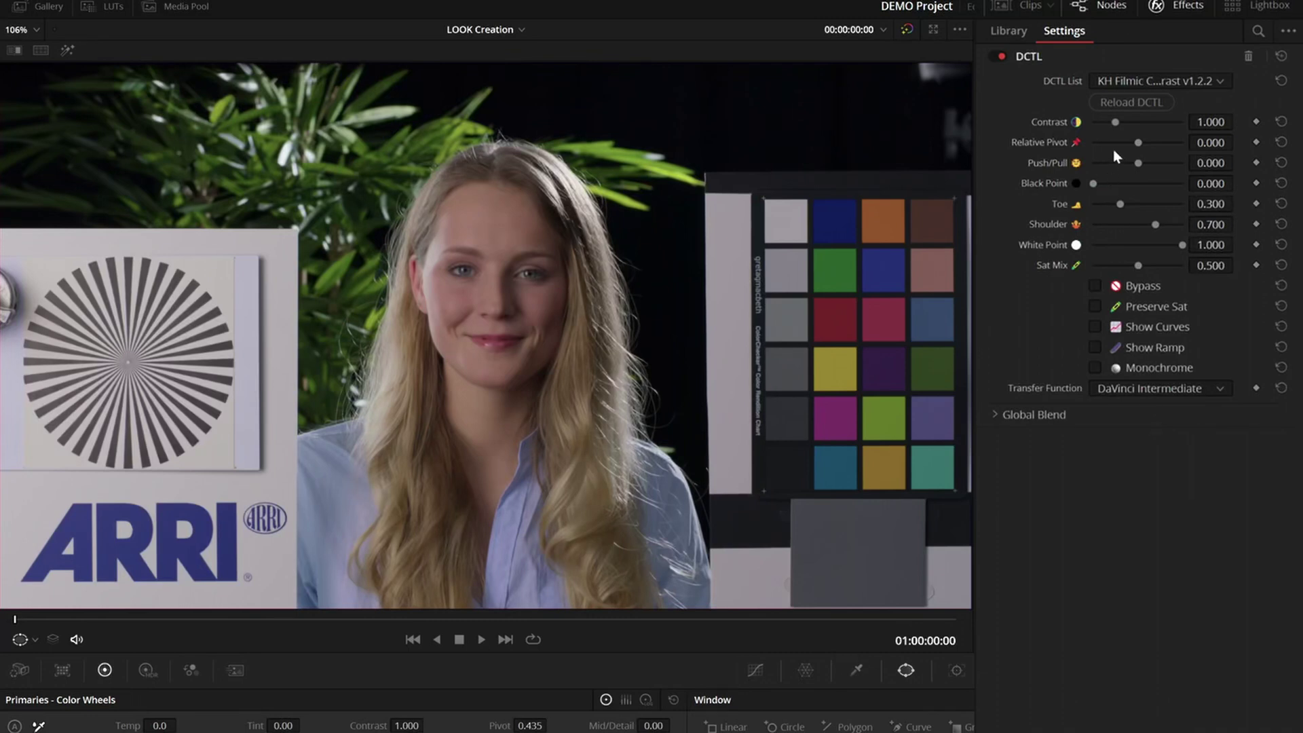
drag(1114, 121, 1187, 125)
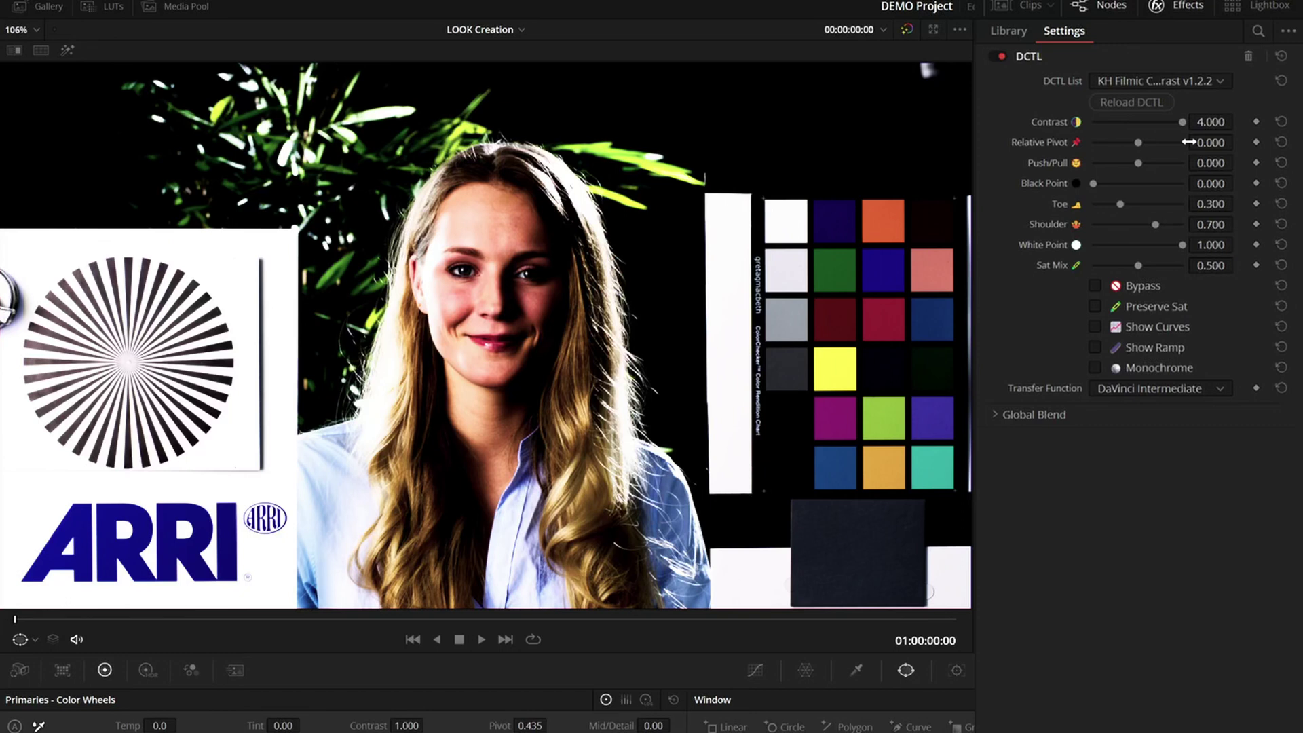
click(1159, 81)
click(1154, 443)
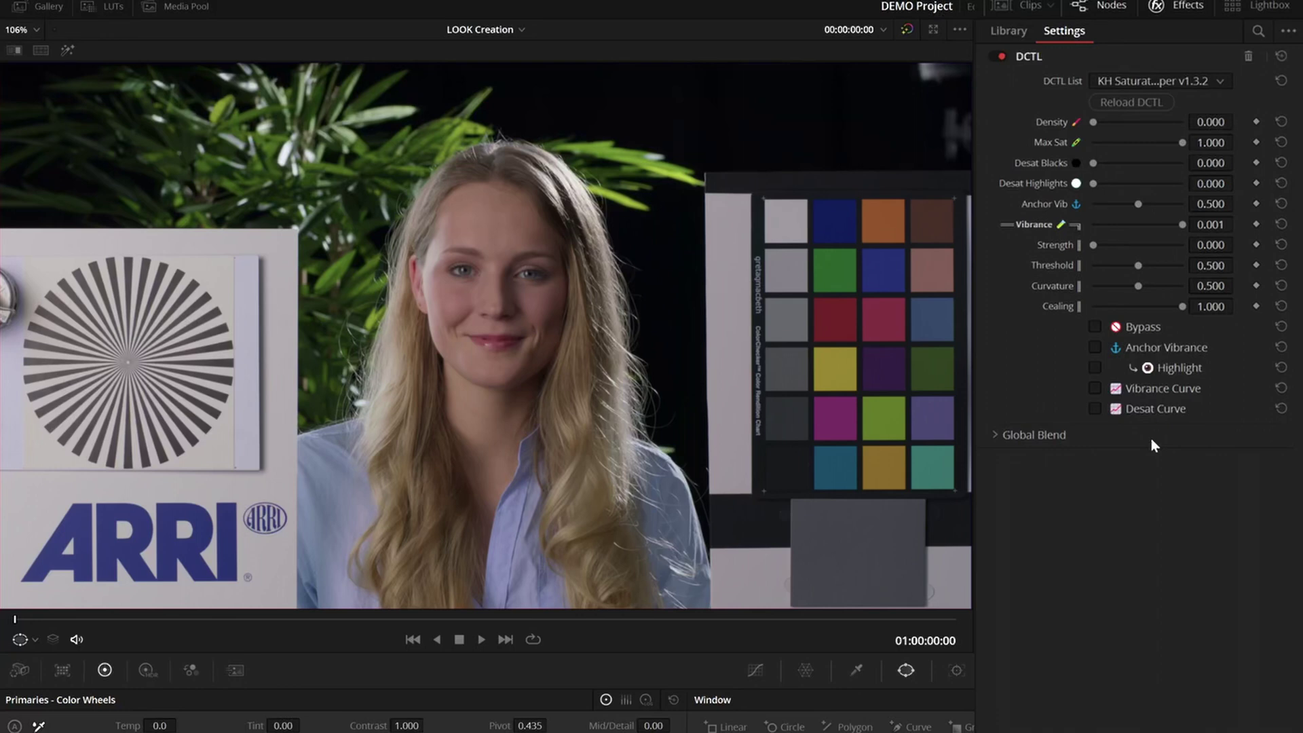
Step: Enable Desat Curve and drag the desaturation sliders to Blacks 0.422 and Highlights 0.248
click(1139, 409)
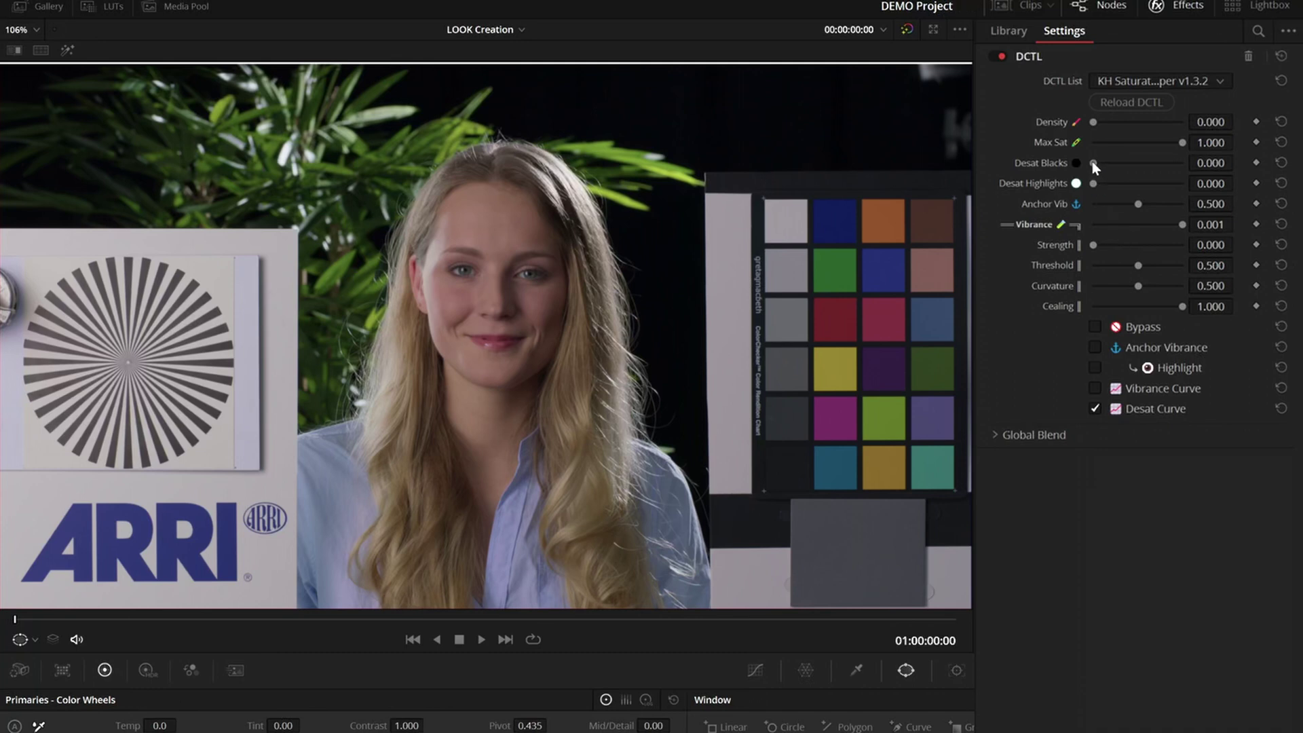
drag(1093, 162, 1134, 181)
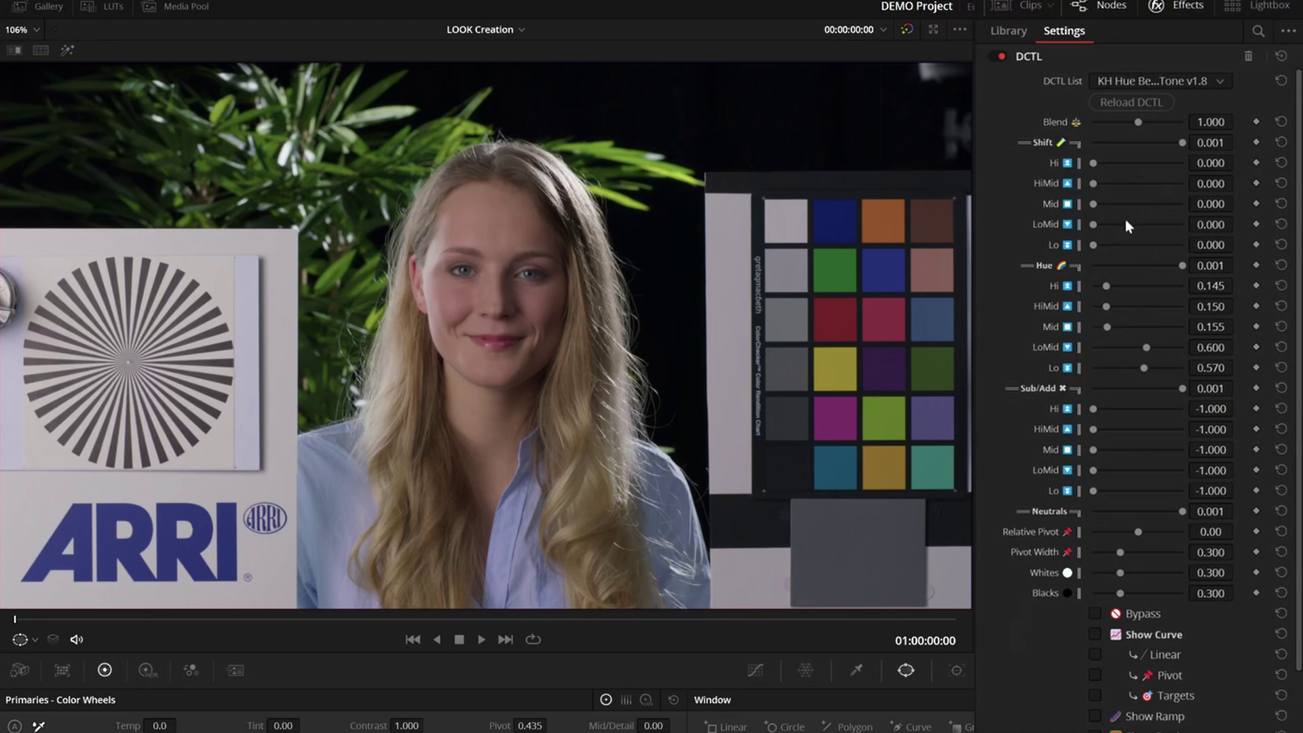
Step: Show the toning curves, shift the HiMid and LoMid hues, set Blend to 0.899, and adjust the blacks range
click(1139, 635)
drag(1092, 183, 1151, 183)
drag(1092, 224, 1151, 224)
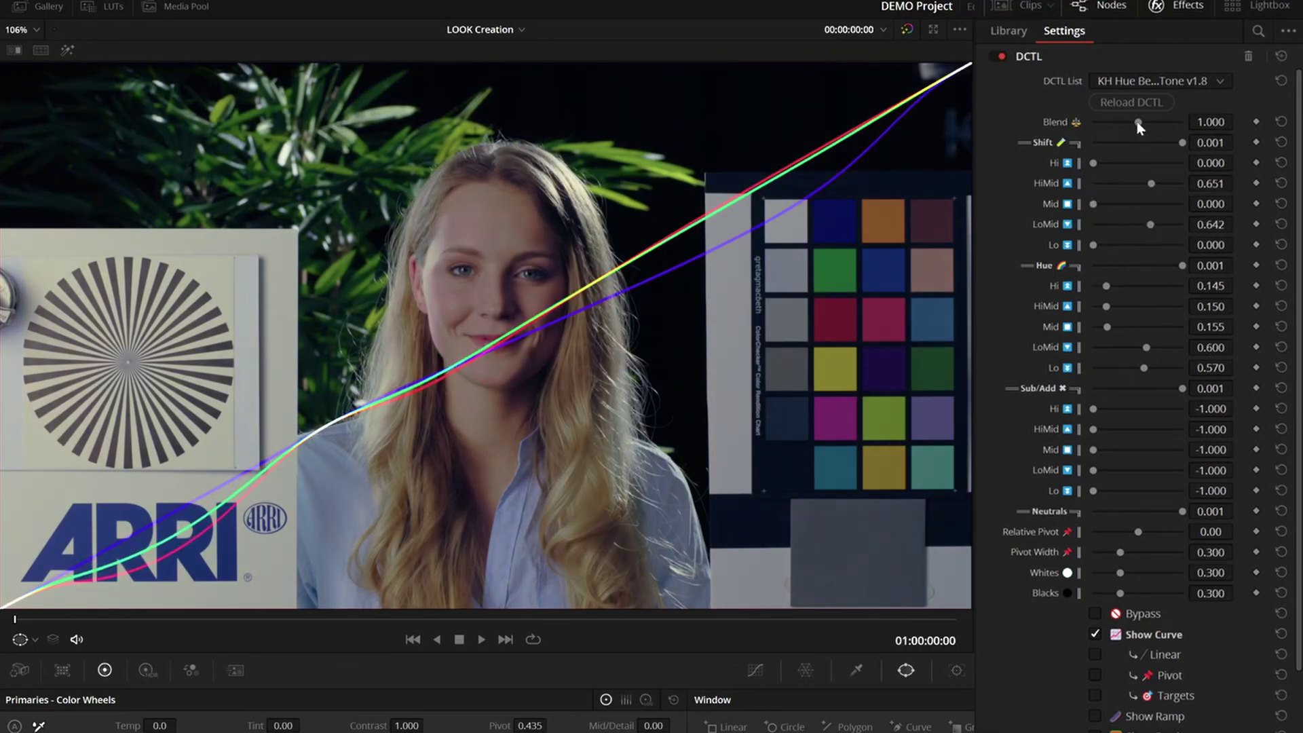
mouse_move(1138, 121)
mouse_down()
mouse_move(1101, 121)
mouse_move(1162, 119)
mouse_move(1133, 121)
mouse_up()
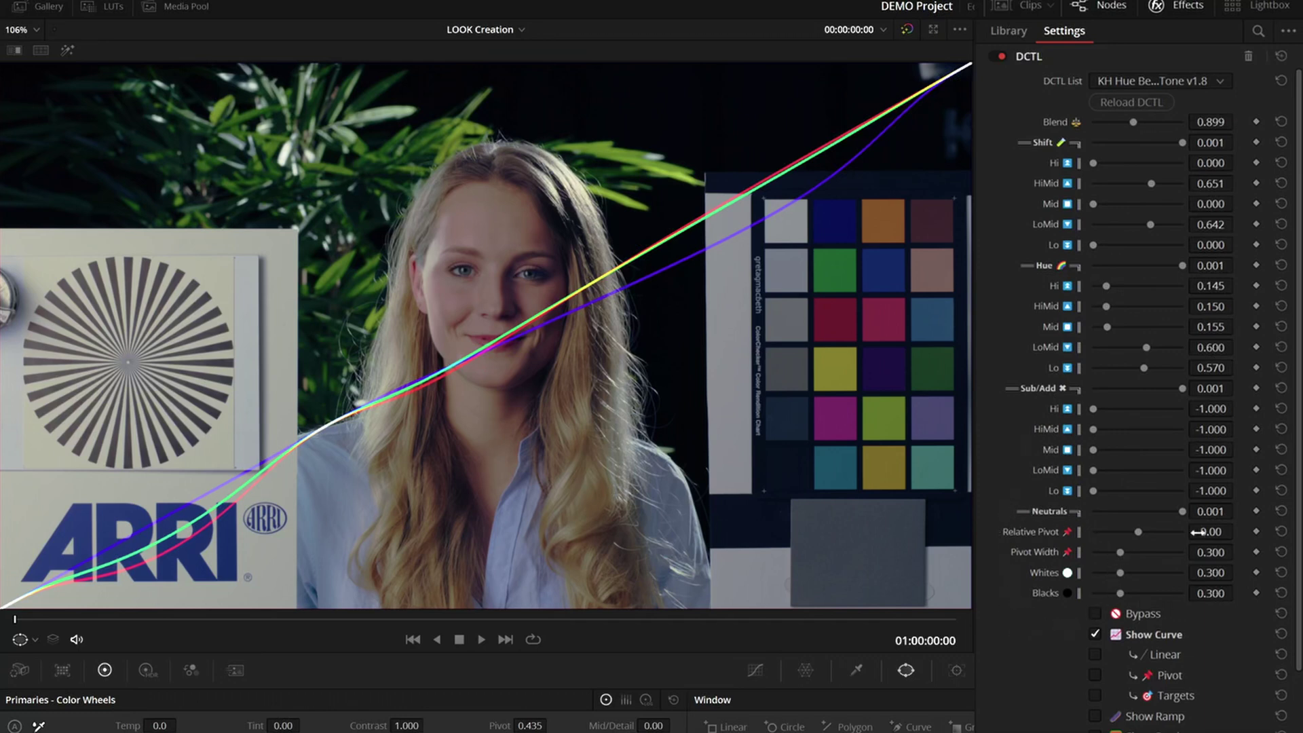
mouse_move(1121, 593)
mouse_down()
mouse_move(1146, 593)
mouse_move(1125, 595)
mouse_move(1121, 569)
mouse_move(1141, 568)
mouse_move(1127, 570)
mouse_up()
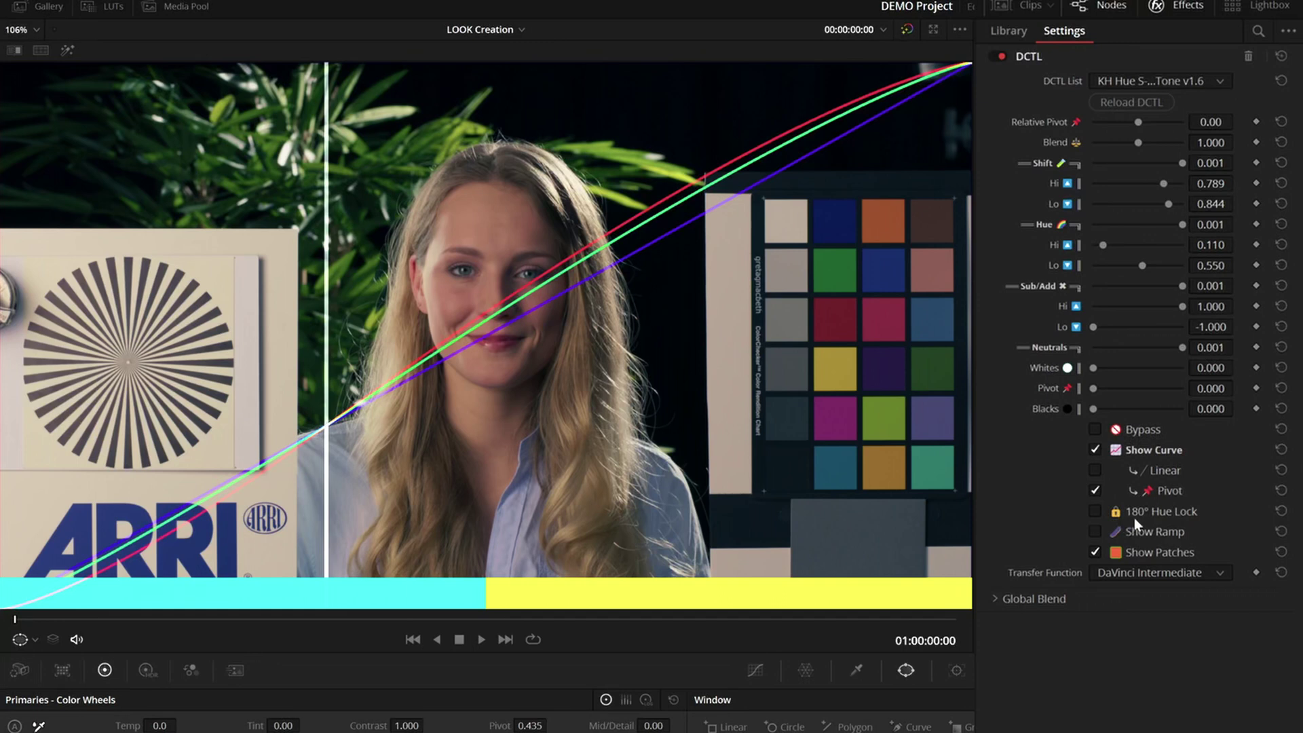
Step: Enable 180° Hue Lock in the KH Hue Split Tone DCTL, turning the lower tone blue opposite the yellow highlights
click(1147, 514)
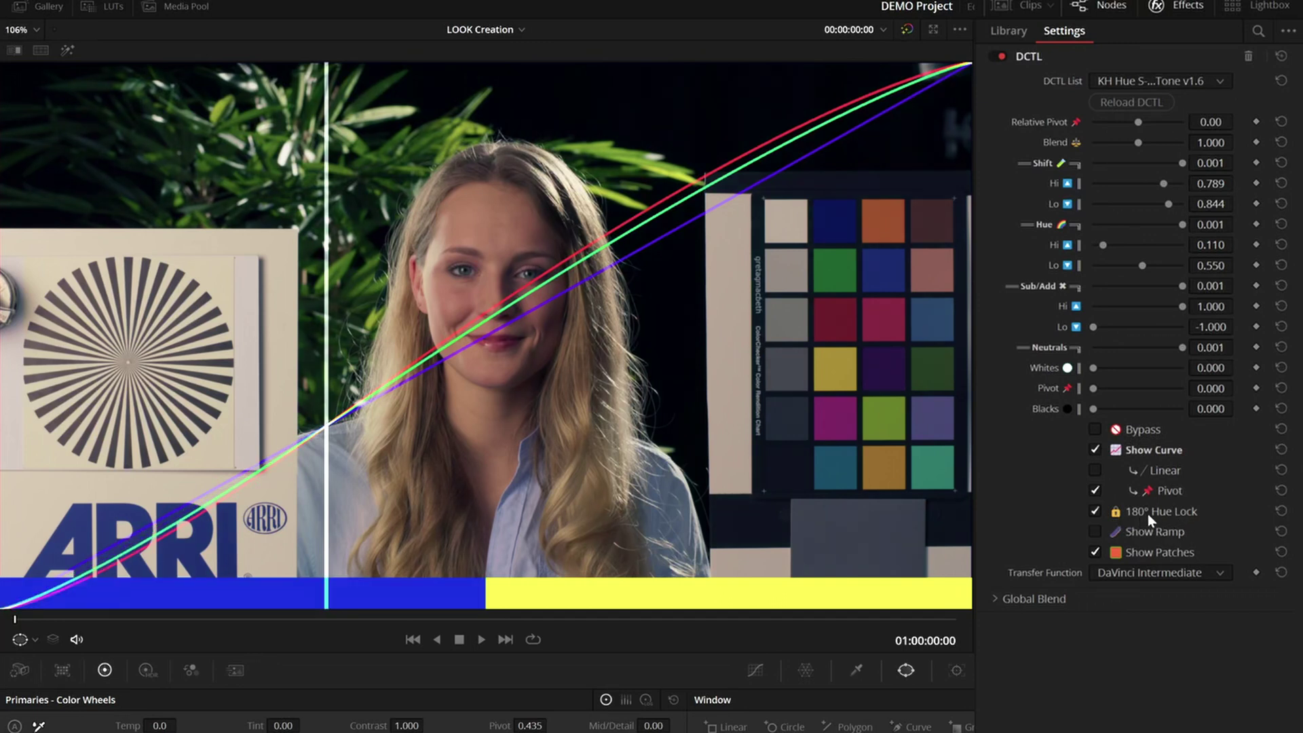